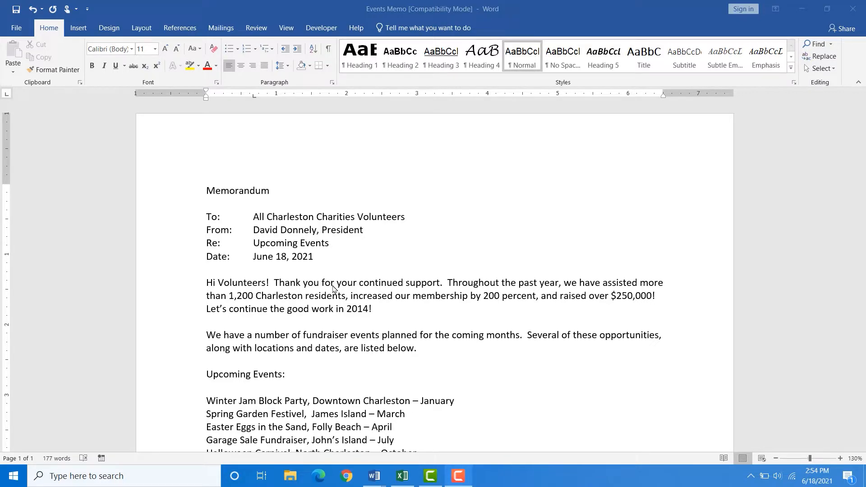
# Format the "Memorandum" title in Arial Rounded MT Bold, size 22, with a dark blue font color
pyautogui.click(294, 218)
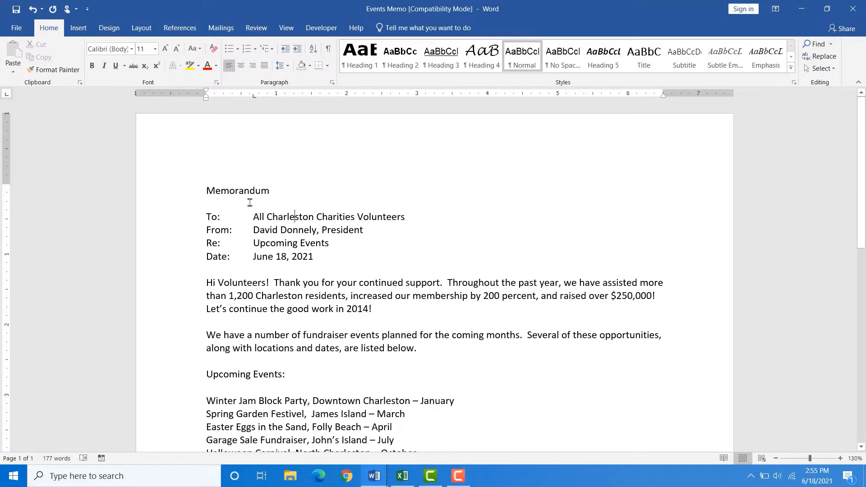
pyautogui.click(172, 196)
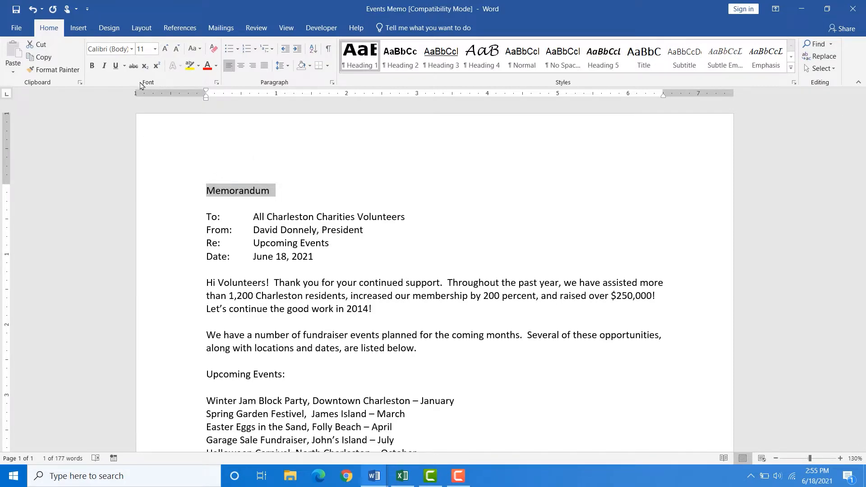
pyautogui.click(132, 50)
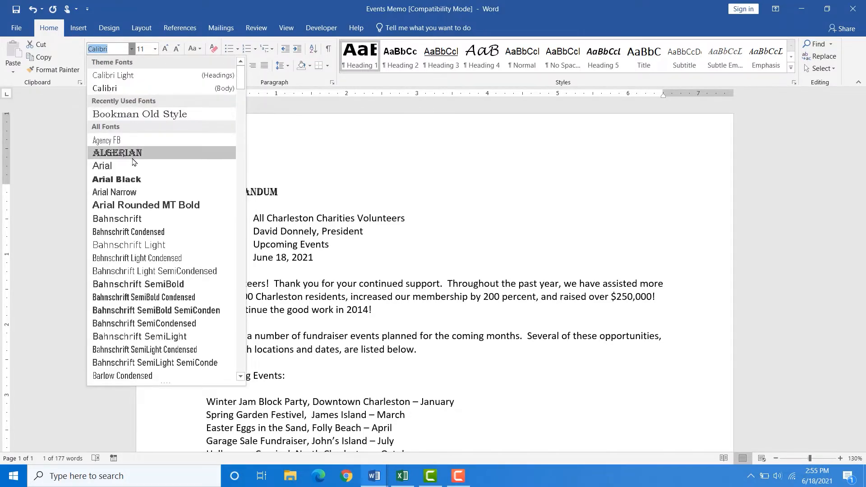
pyautogui.click(137, 206)
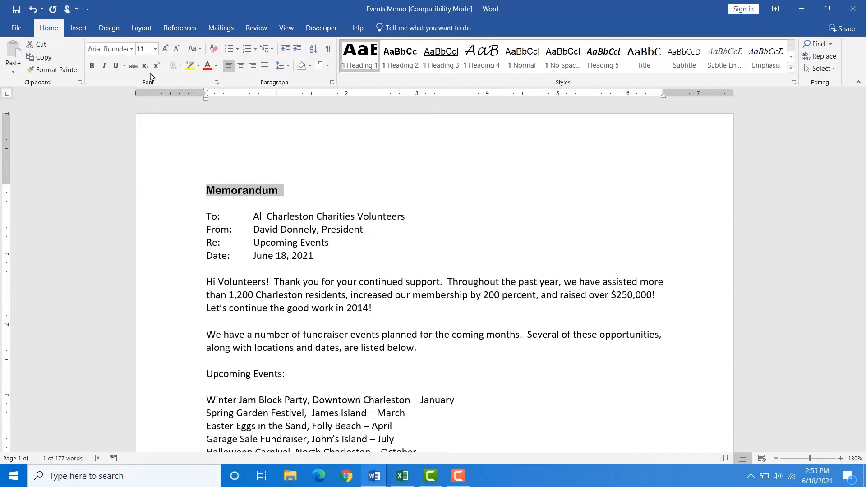
pyautogui.click(154, 50)
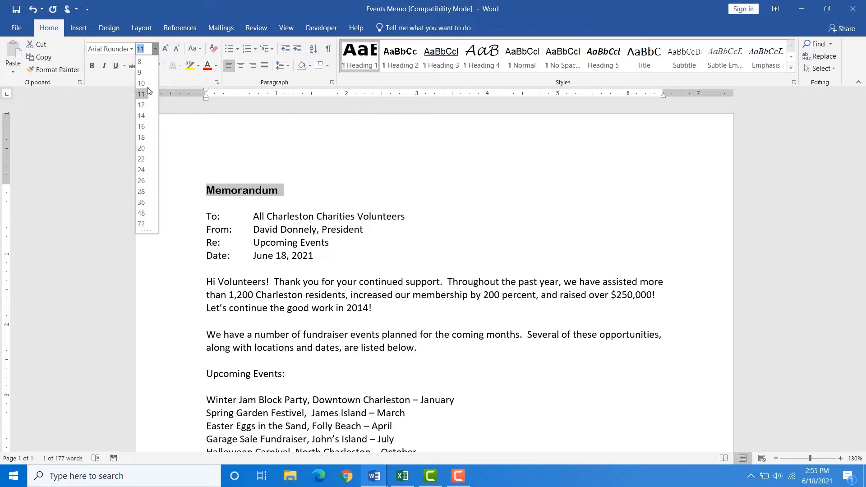
pyautogui.click(147, 161)
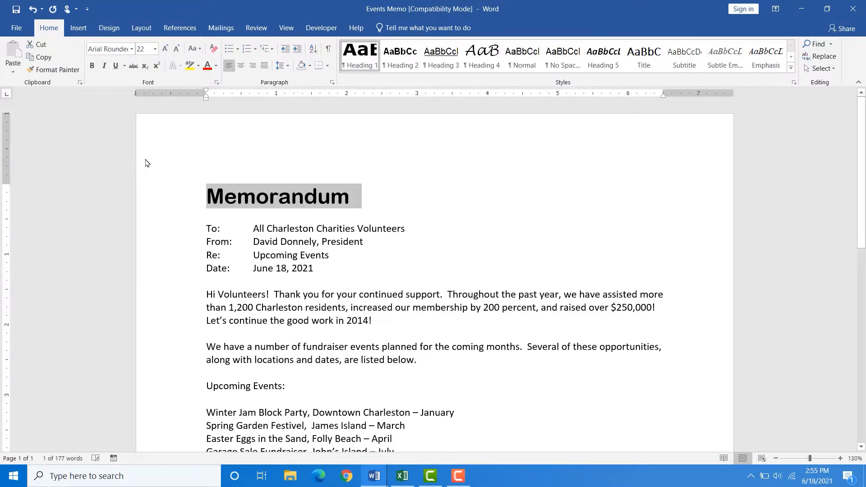
pyautogui.click(216, 66)
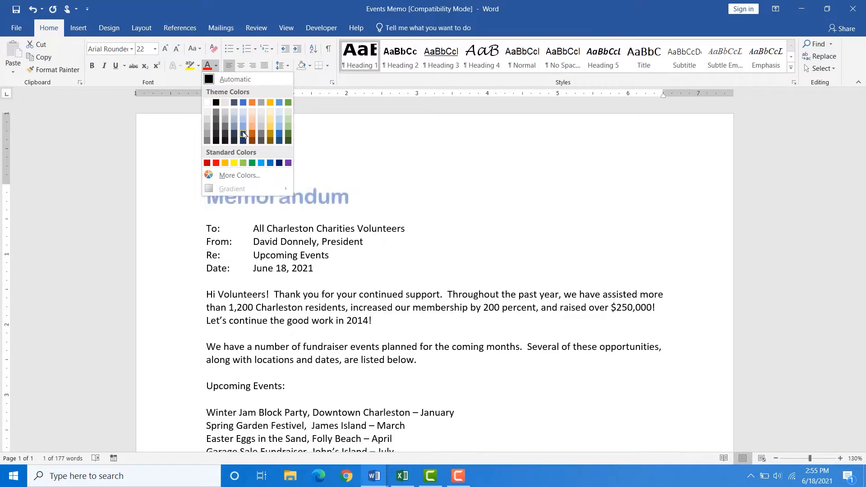
pyautogui.click(243, 134)
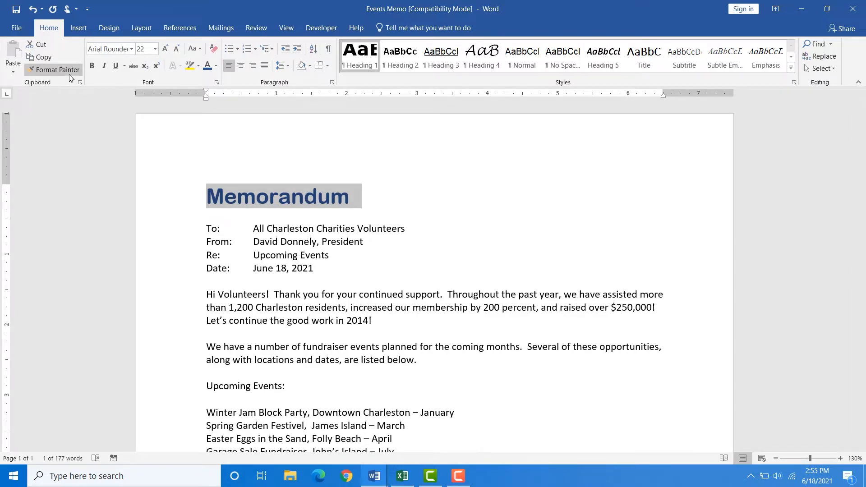
pyautogui.click(262, 296)
# Make the "Winter Jam Block Party" line bold, indent it one level and set its font size to 12
pyautogui.scroll(-1, 262, 296)
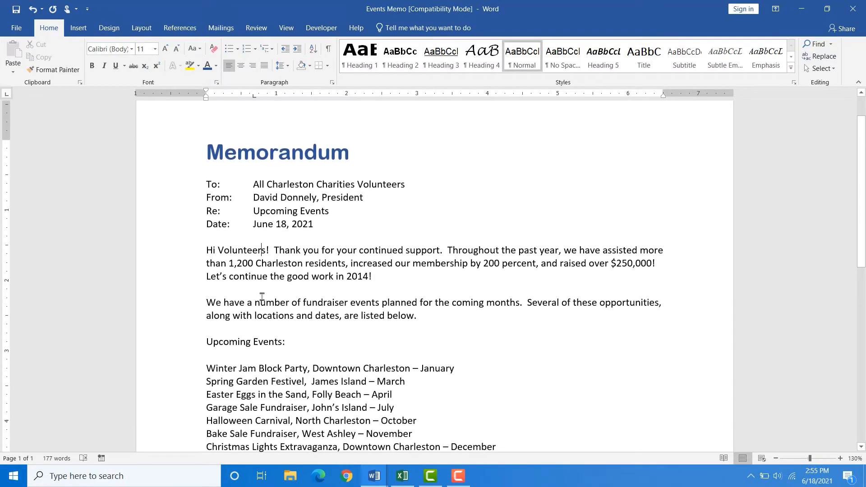
pyautogui.scroll(-2, 262, 296)
pyautogui.scroll(-1, 262, 296)
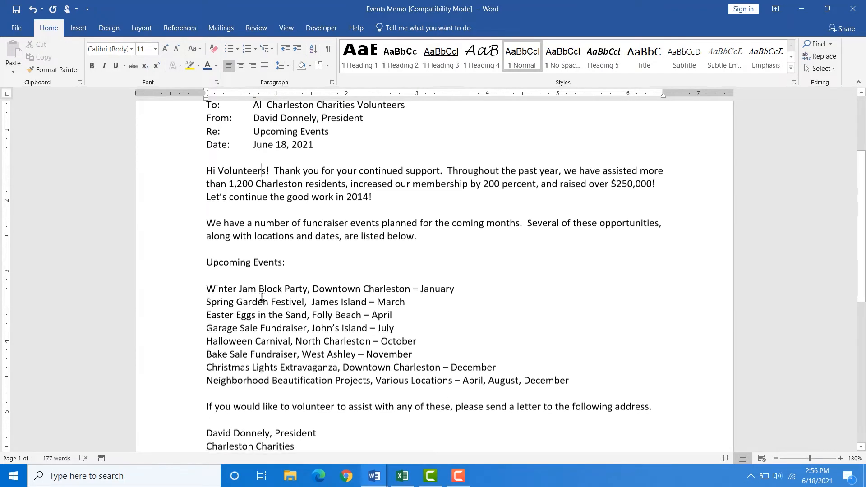
pyautogui.scroll(-1, 262, 296)
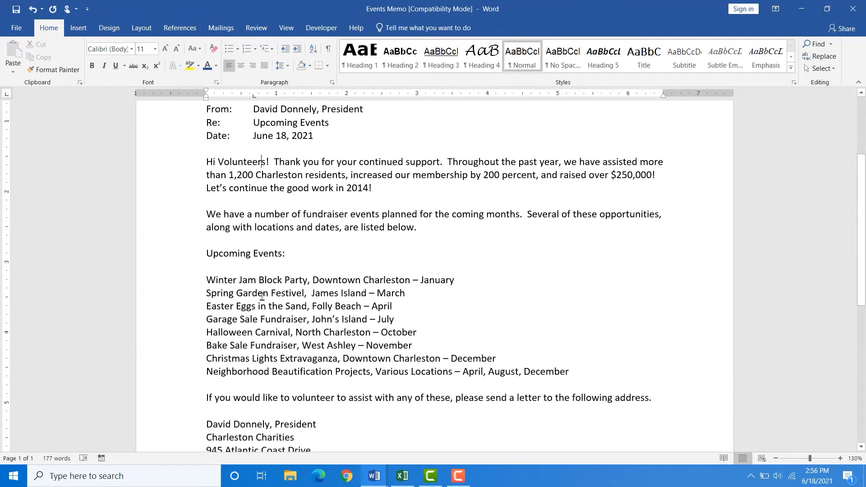
pyautogui.click(172, 282)
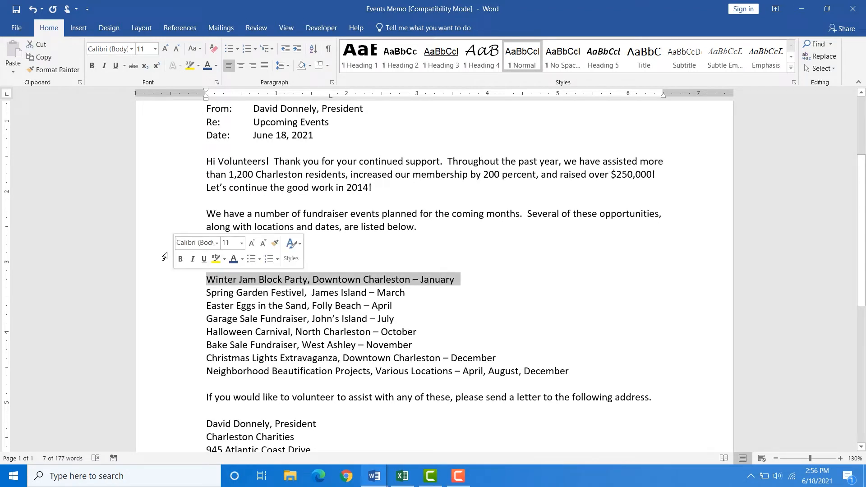
pyautogui.click(92, 67)
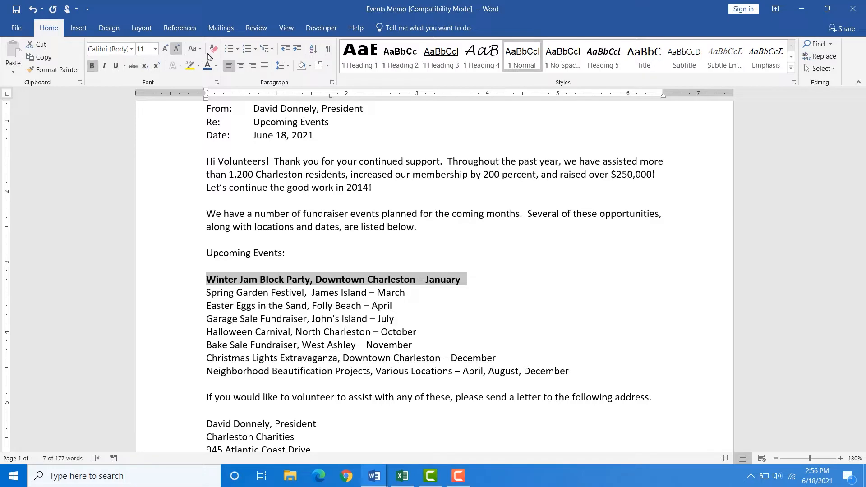
pyautogui.click(302, 51)
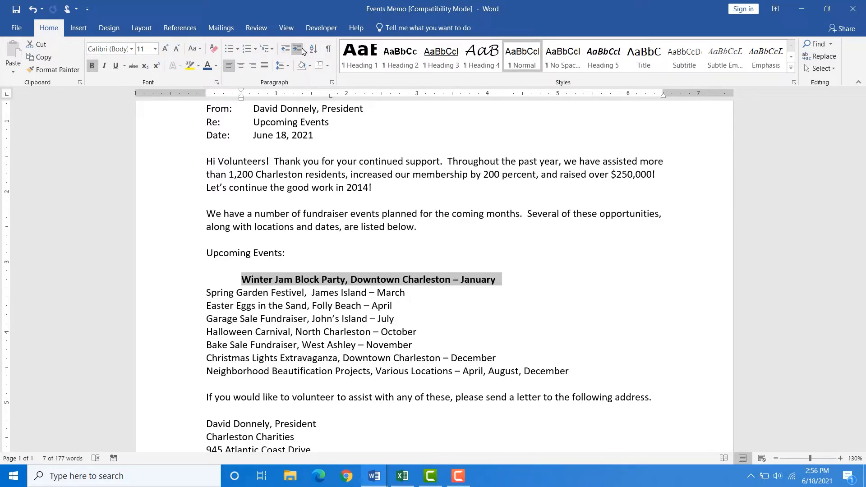
pyautogui.click(167, 53)
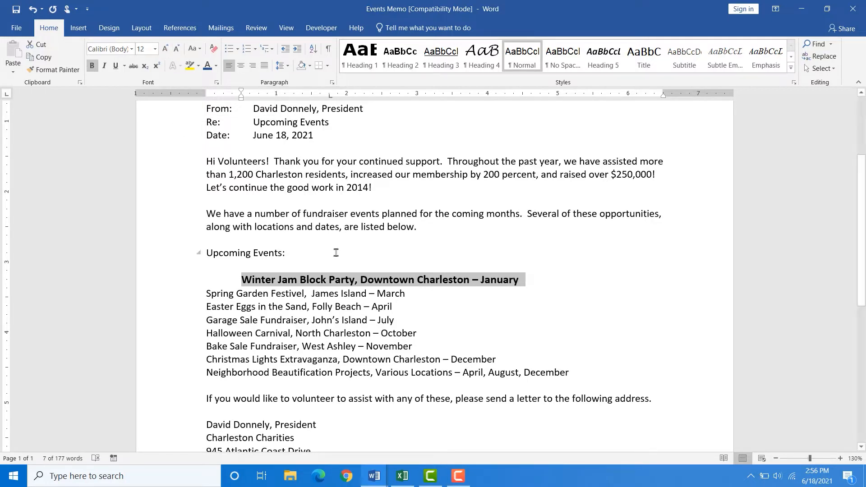
pyautogui.click(375, 333)
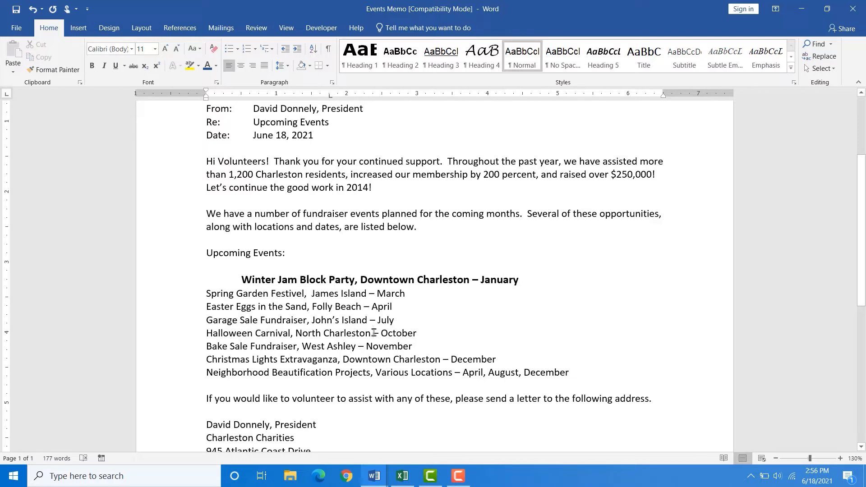
# Copy the formatting of the "Winter Jam Block Party" line to the "Halloween Carnival" line with Format Painter
pyautogui.click(177, 283)
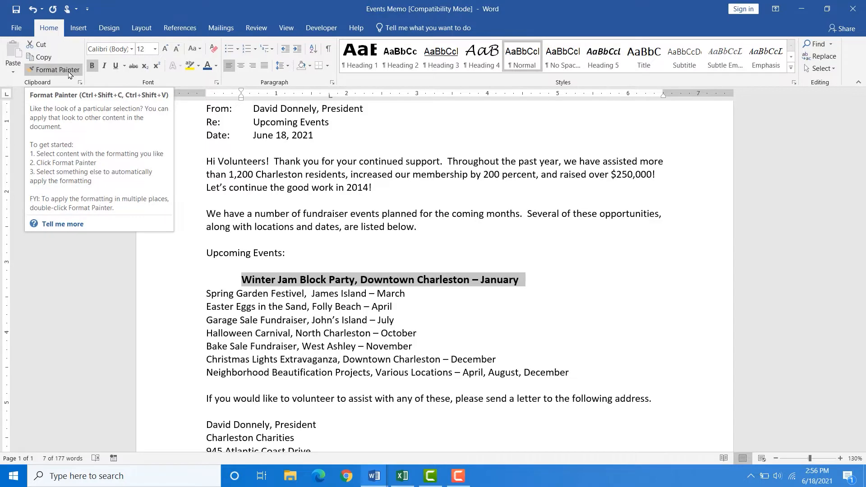
pyautogui.click(69, 74)
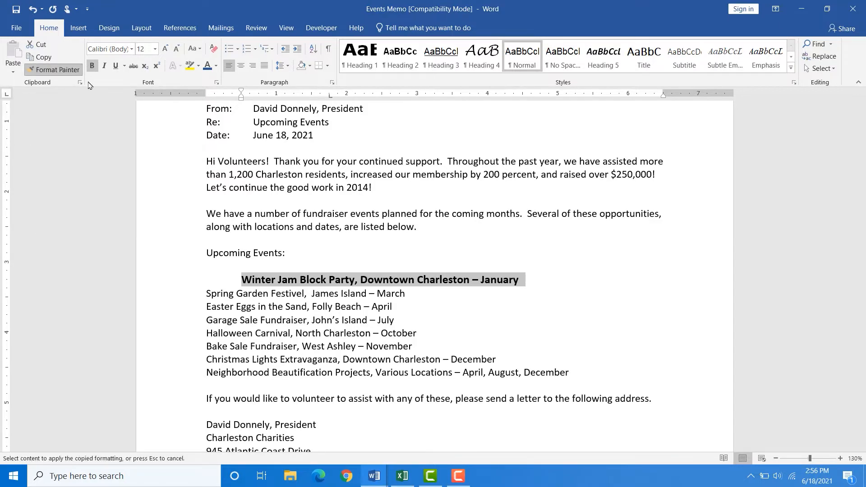
pyautogui.click(175, 338)
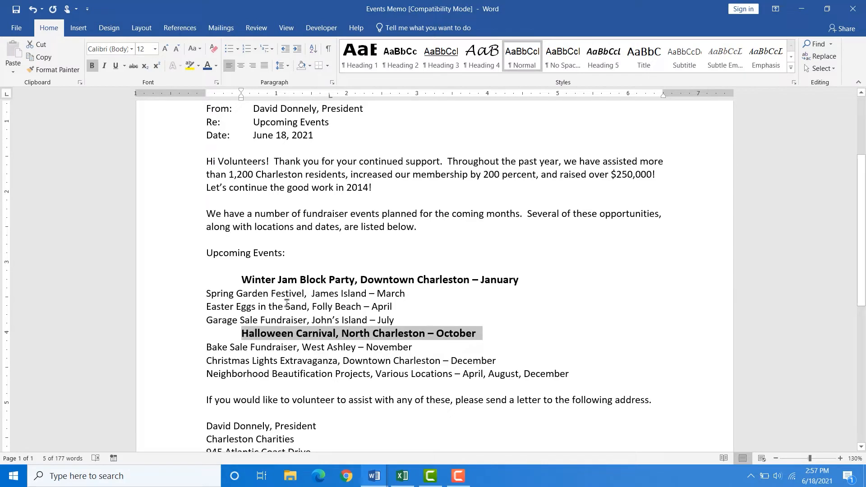
# Use Format Painter repeatedly to copy the Winter Jam line's formatting to the Spring Garden, Garage Sale, Christmas Lights and Neighborhood Beautification lines
pyautogui.click(169, 283)
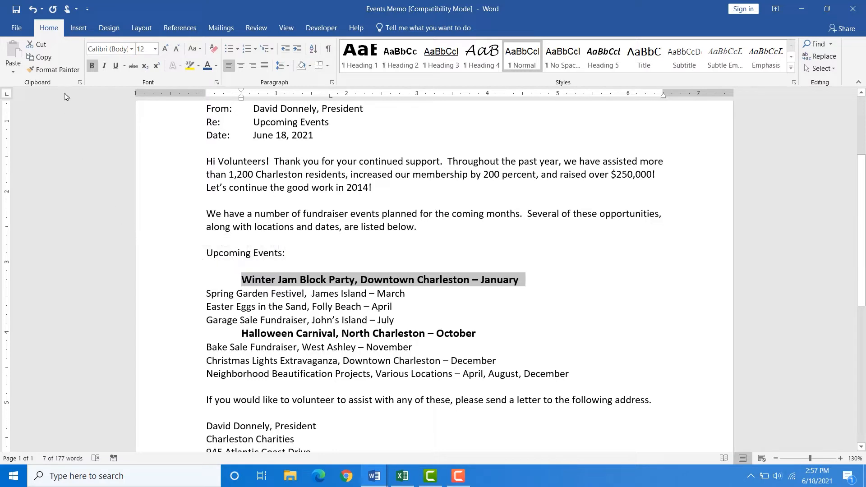
pyautogui.click(62, 72)
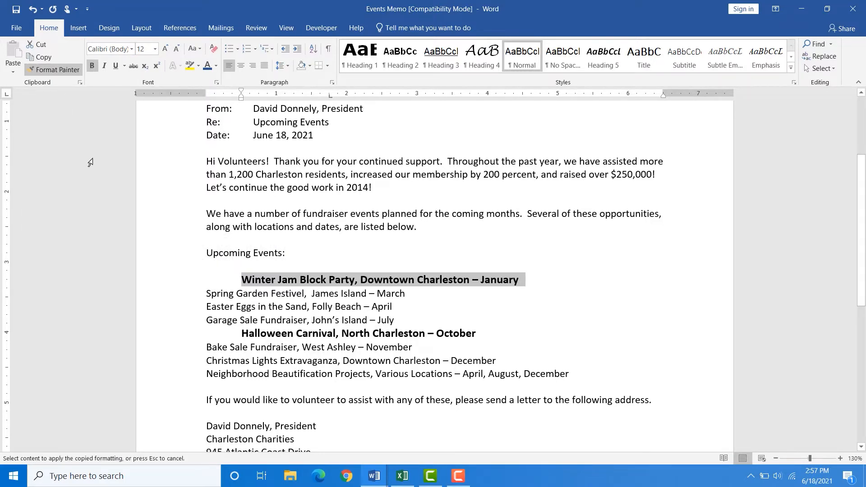
pyautogui.click(170, 297)
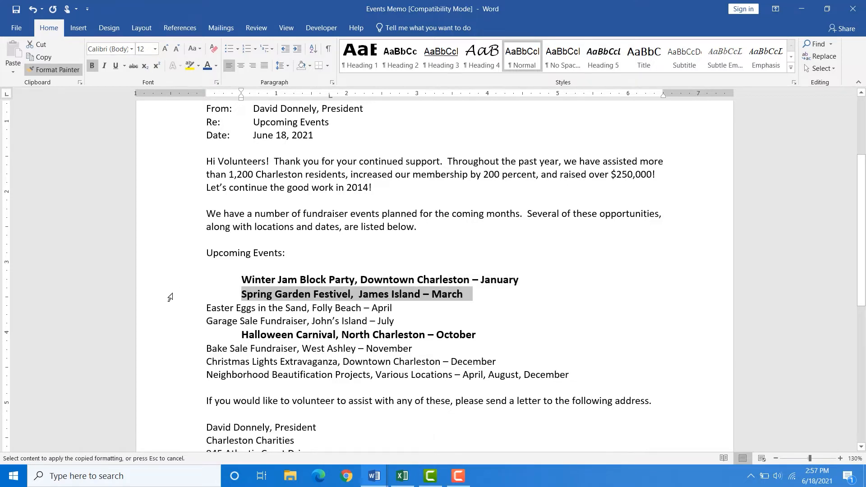
pyautogui.click(173, 325)
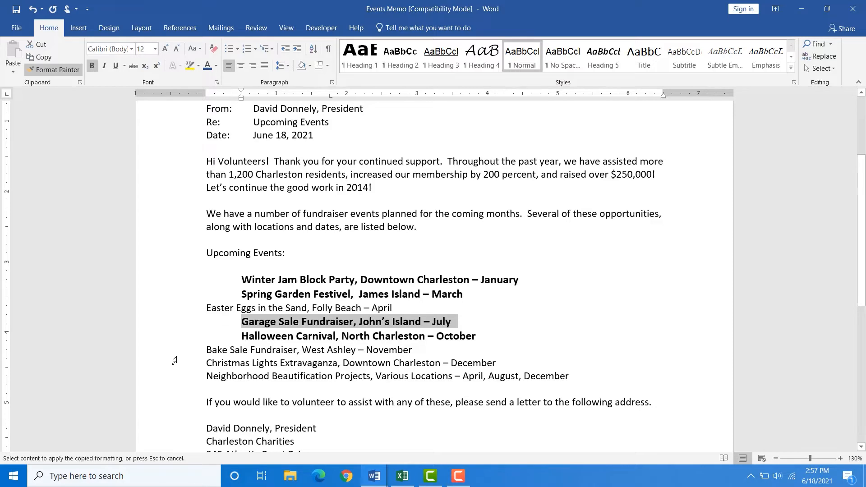
pyautogui.click(300, 363)
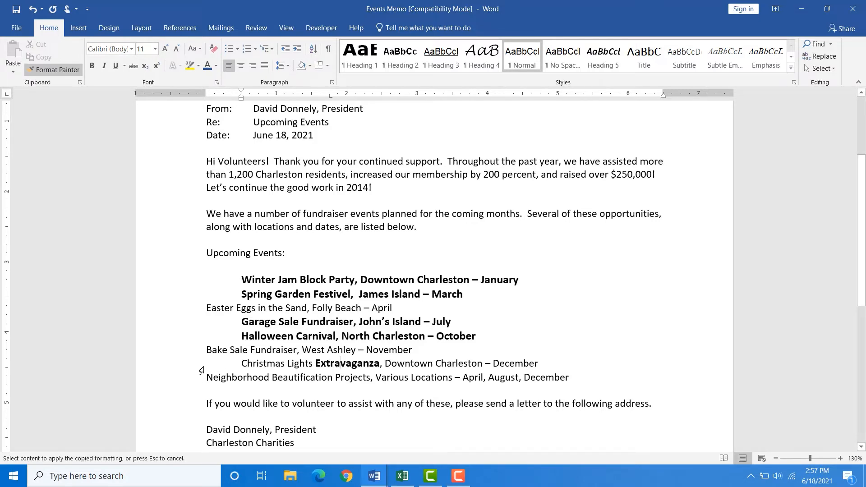
pyautogui.click(173, 368)
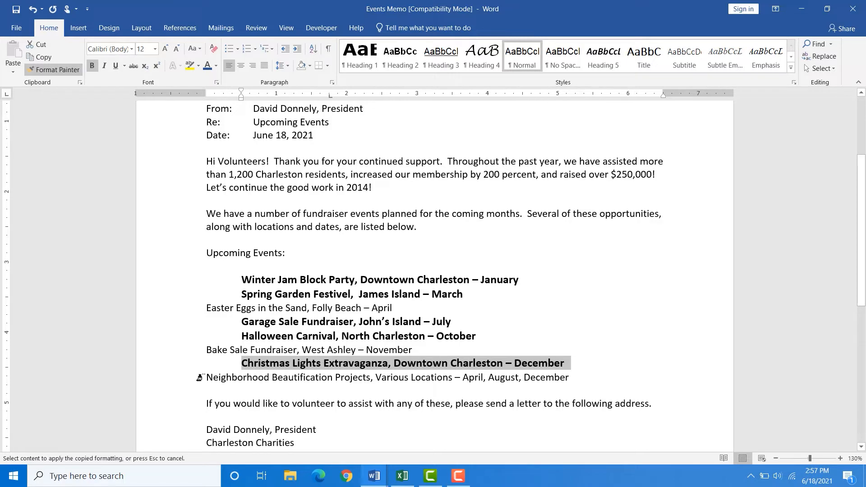
pyautogui.moveTo(204, 377)
pyautogui.mouseDown()
pyautogui.moveTo(335, 378)
pyautogui.moveTo(451, 402)
pyautogui.moveTo(560, 367)
pyautogui.moveTo(567, 377)
pyautogui.mouseUp()
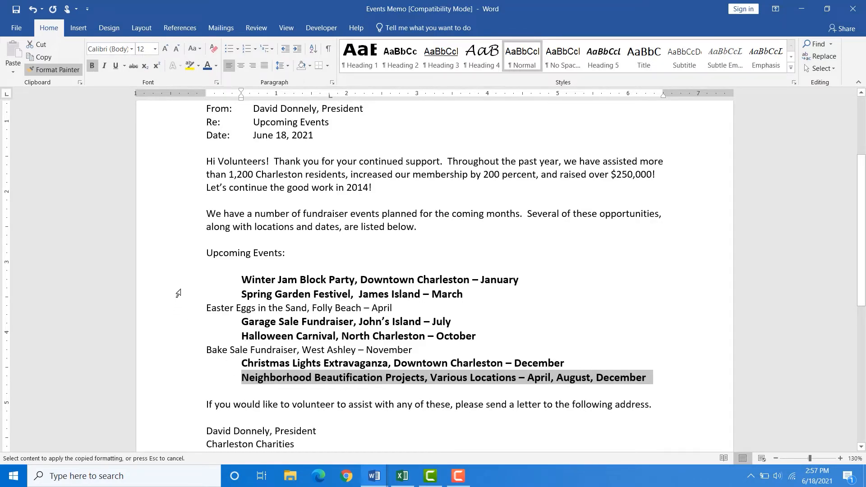
# Apply the copied formatting across the entire list of eight events, and turn off Format Painter
pyautogui.moveTo(179, 280); pyautogui.dragTo(176, 381)
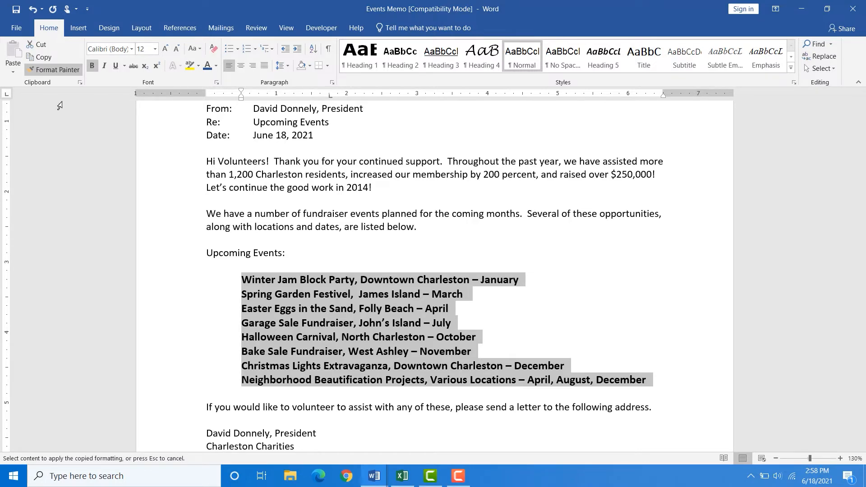
pyautogui.click(56, 73)
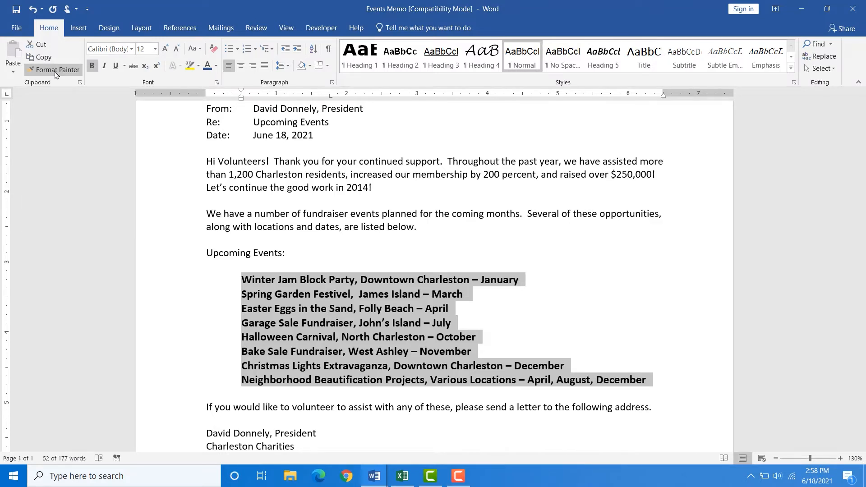
pyautogui.click(302, 198)
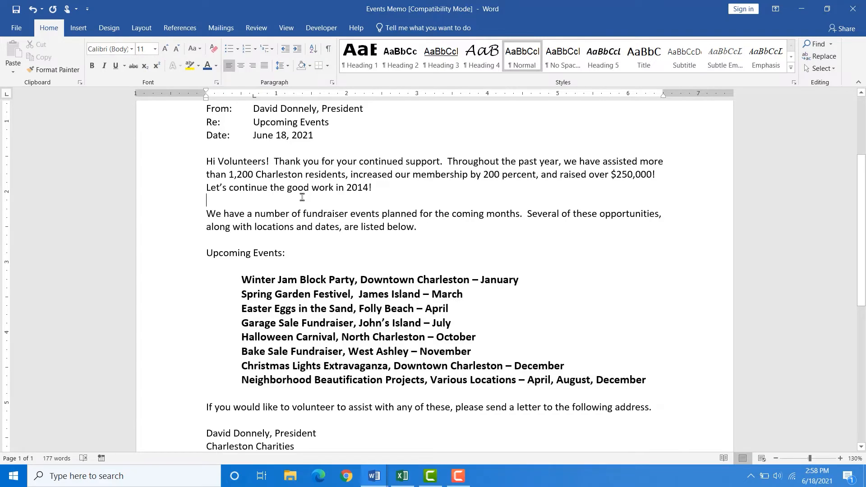
pyautogui.scroll(-2, 310, 224)
pyautogui.scroll(-2, 309, 224)
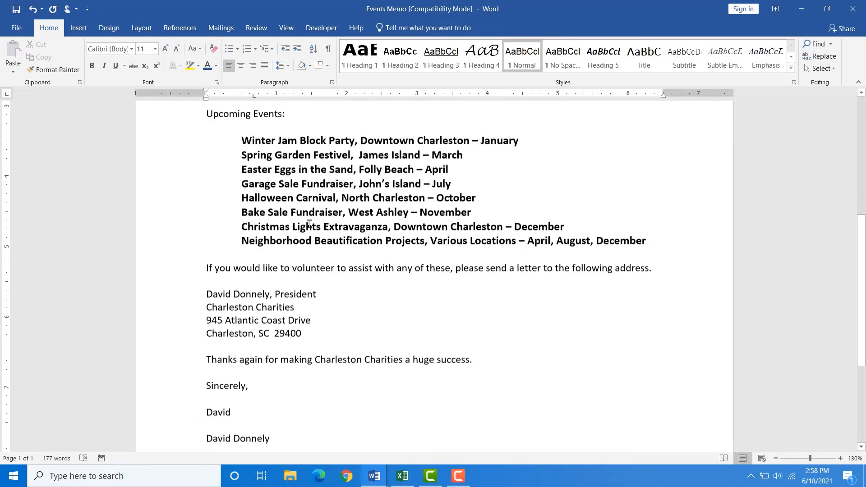
pyautogui.scroll(2, 309, 224)
pyautogui.scroll(3, 309, 224)
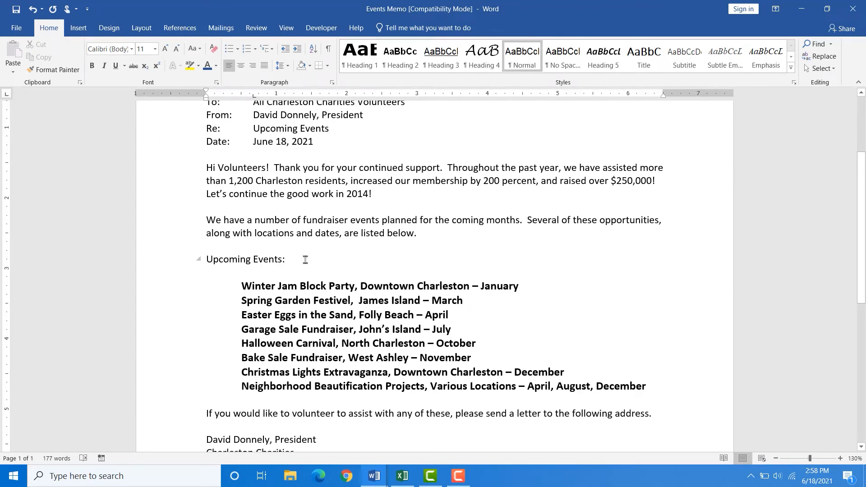
# Switch to the More Customer Addresses workbook in Excel and center the contents of column E
pyautogui.click(402, 477)
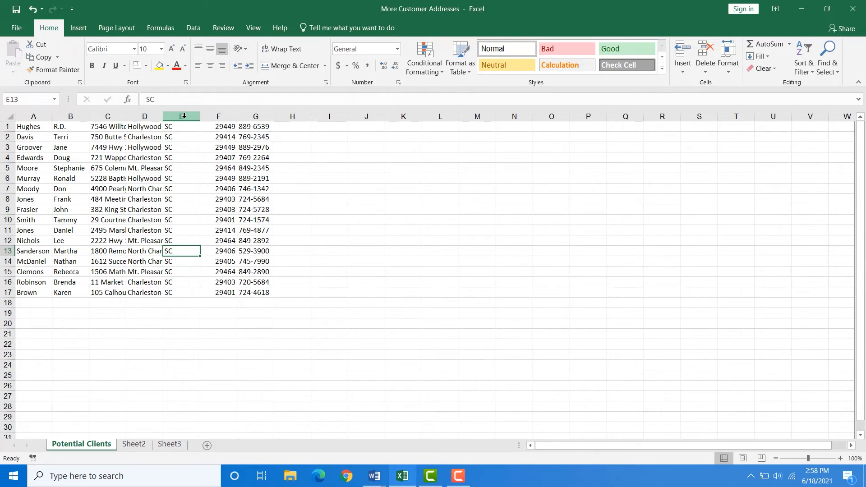
pyautogui.click(184, 115)
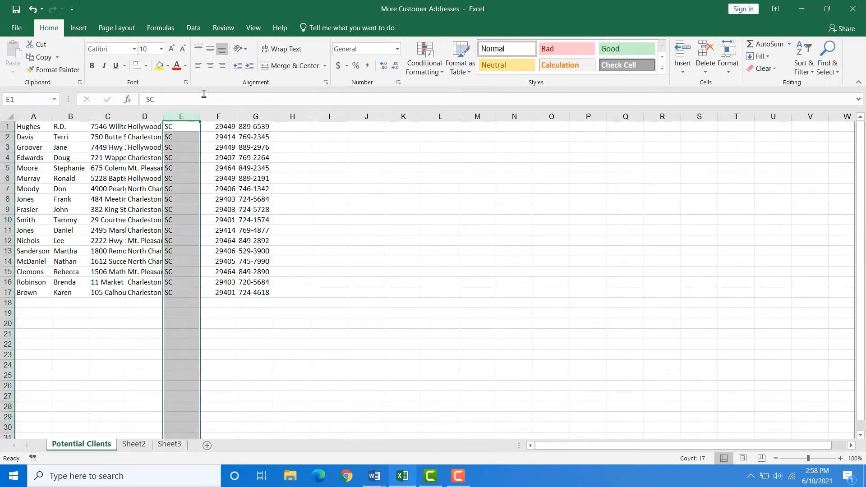
pyautogui.click(210, 66)
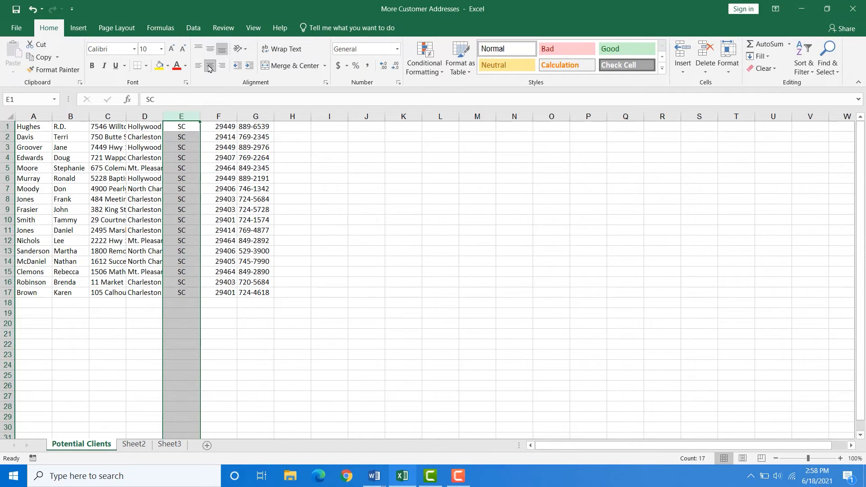
# Copy column E's centered formatting to the ZIP code column F with Format Painter
pyautogui.click(55, 71)
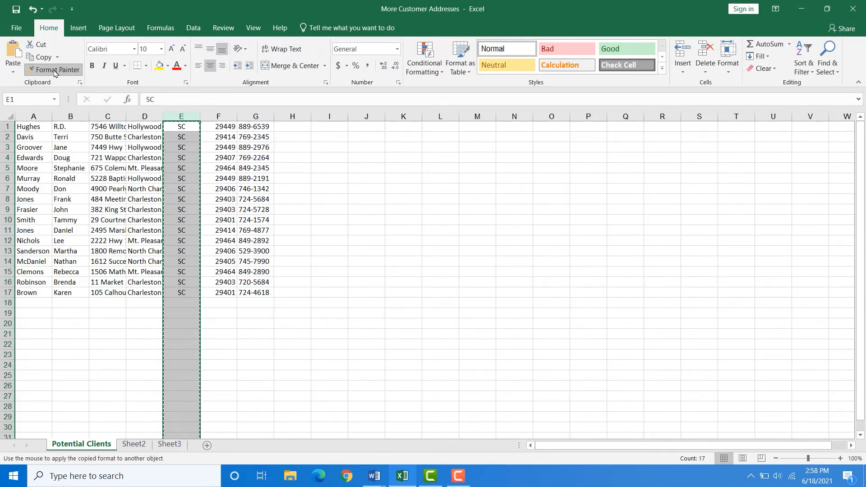
pyautogui.click(226, 116)
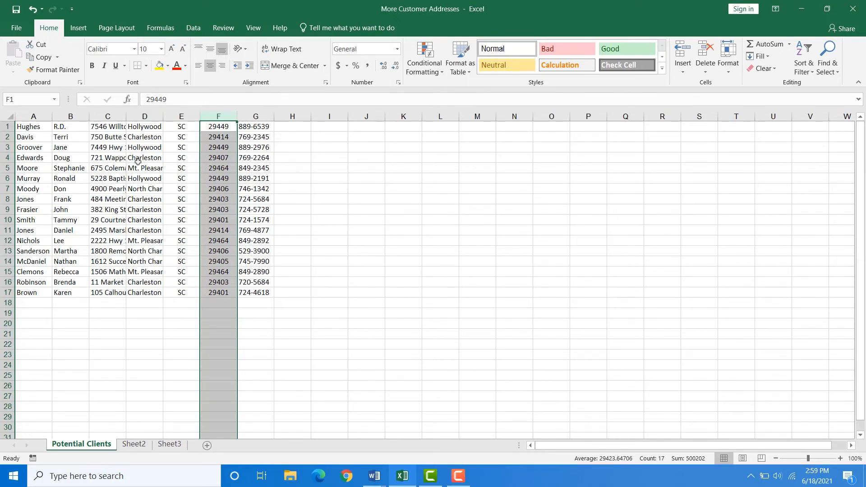
pyautogui.click(182, 197)
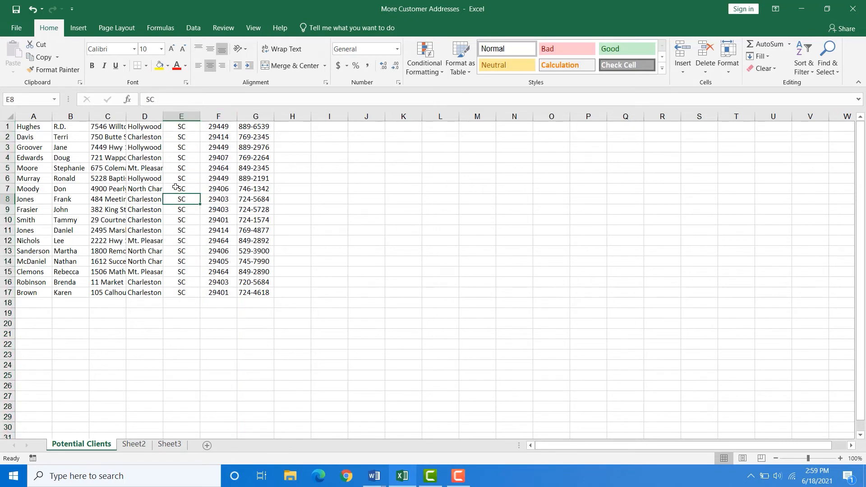